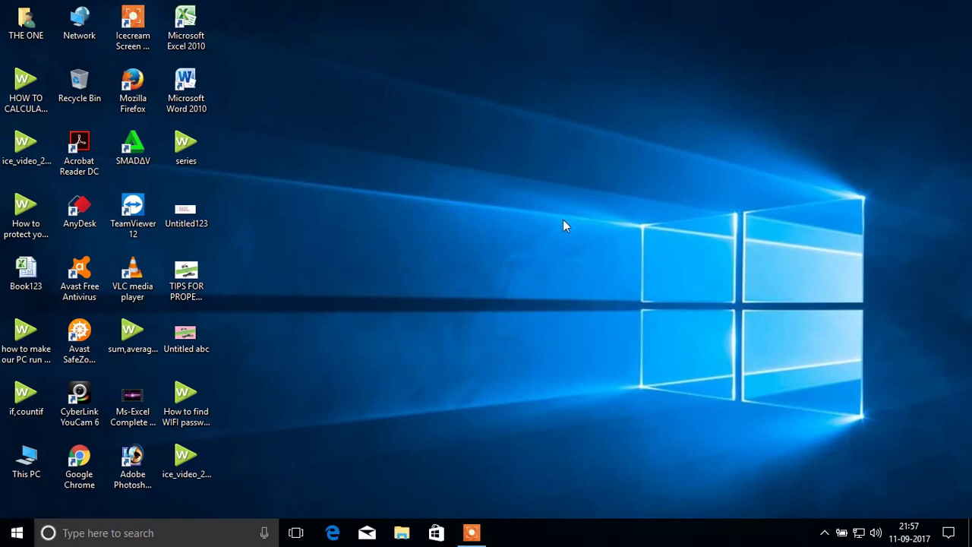
Launch Chrome, search Google for 'sbi net banking', and open the OnlineSBI personal banking result.
double_click(71, 464)
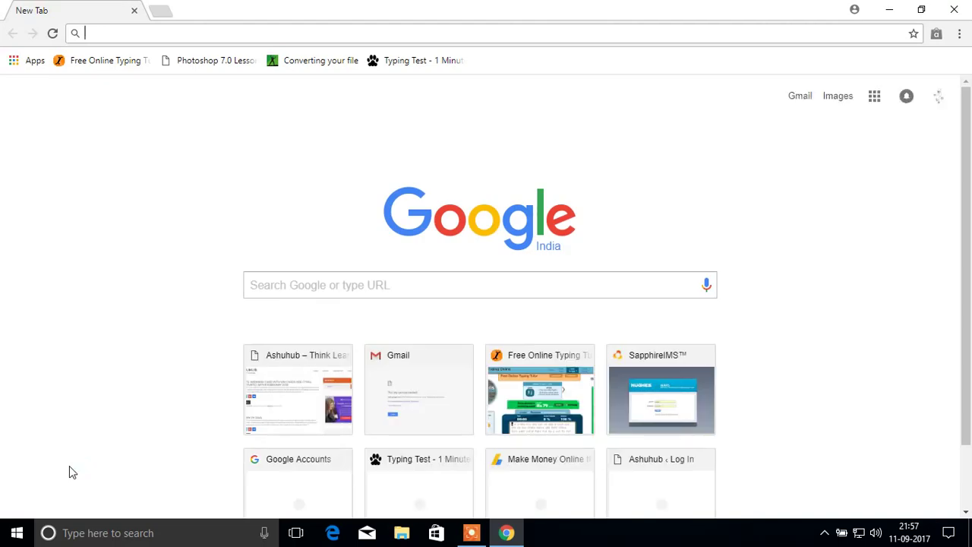
click(486, 294)
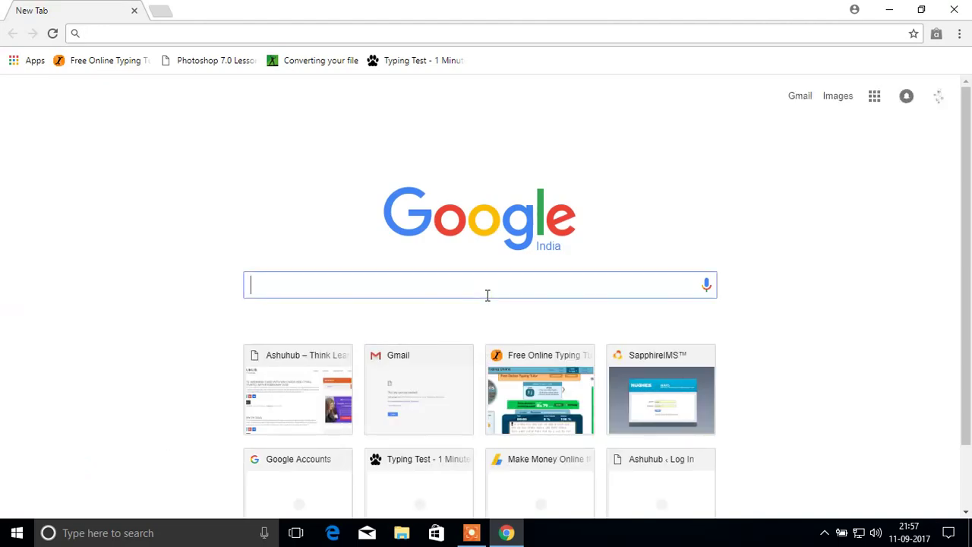
text(sbi)
key(Down)
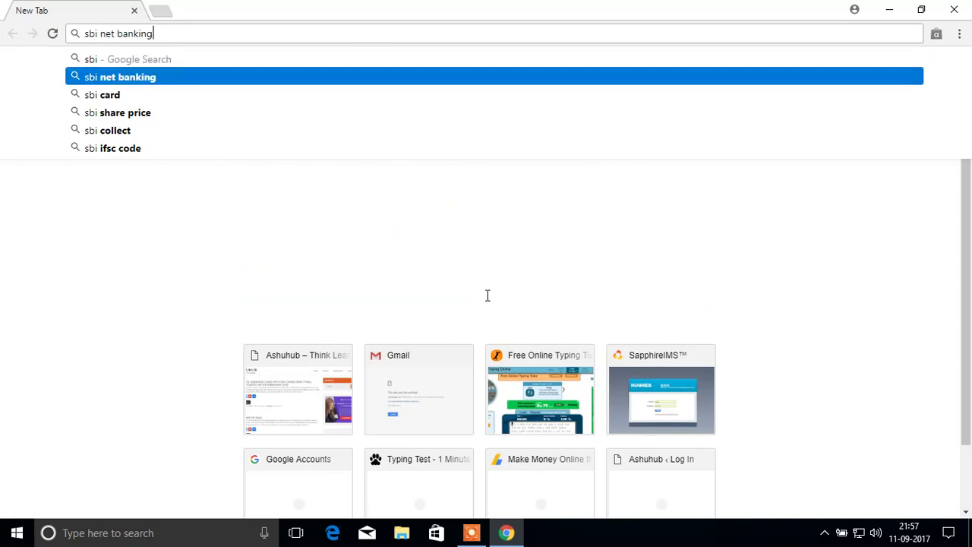
key(Return)
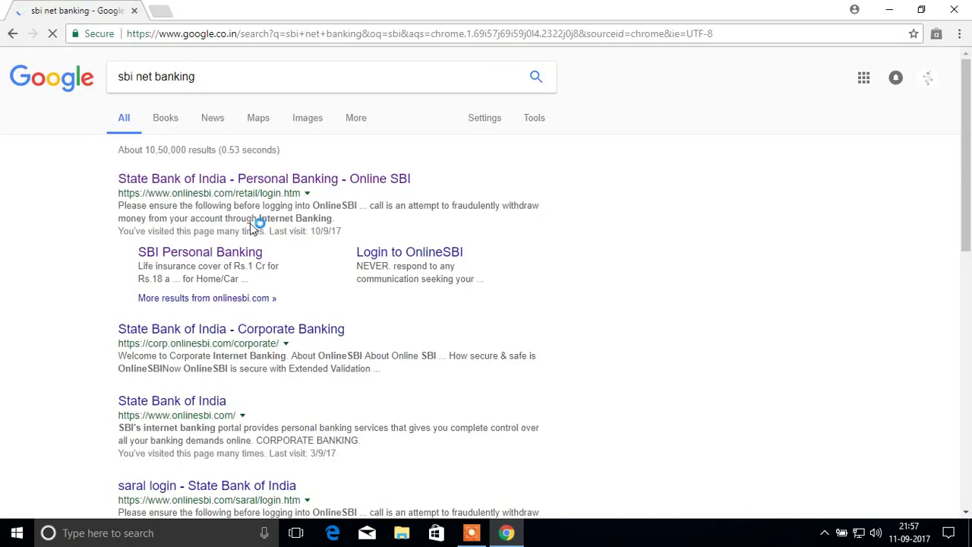
click(236, 179)
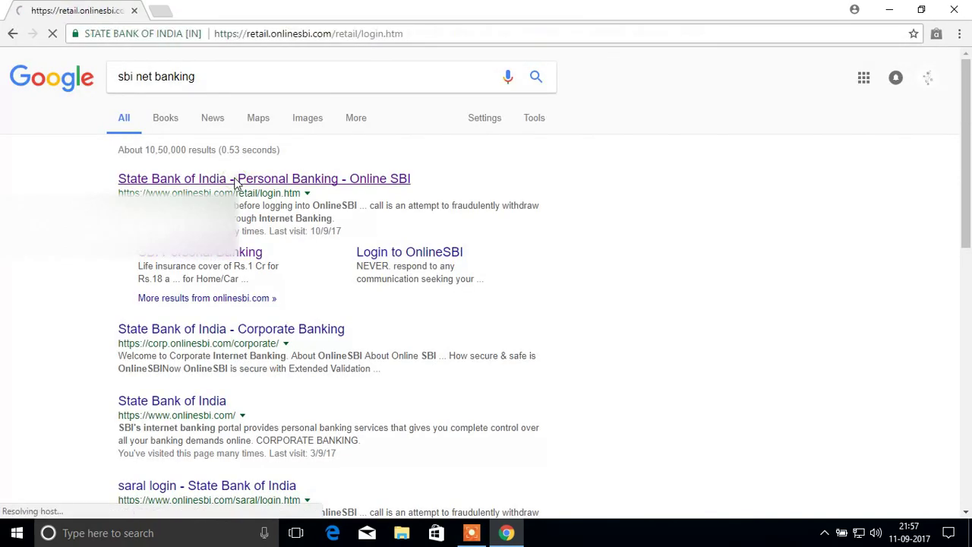
Log in to OnlineSBI personal banking with the username and account password.
click(700, 239)
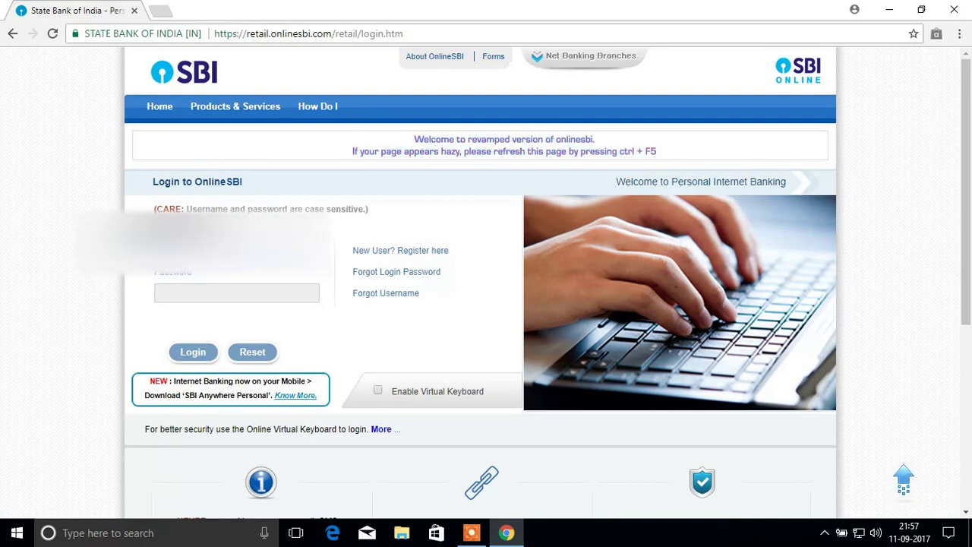
key(Tab)
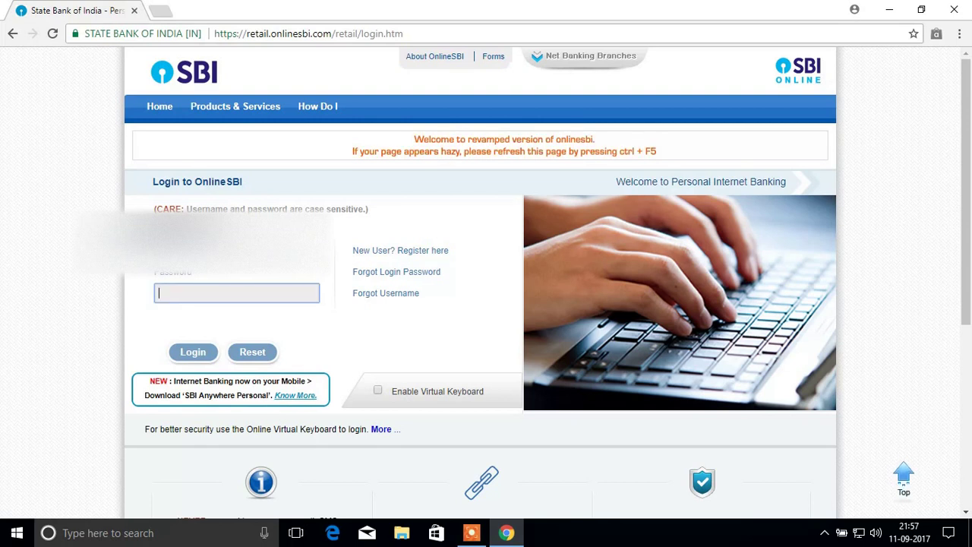
text(*)
text(*******)
text(****)
key(Return)
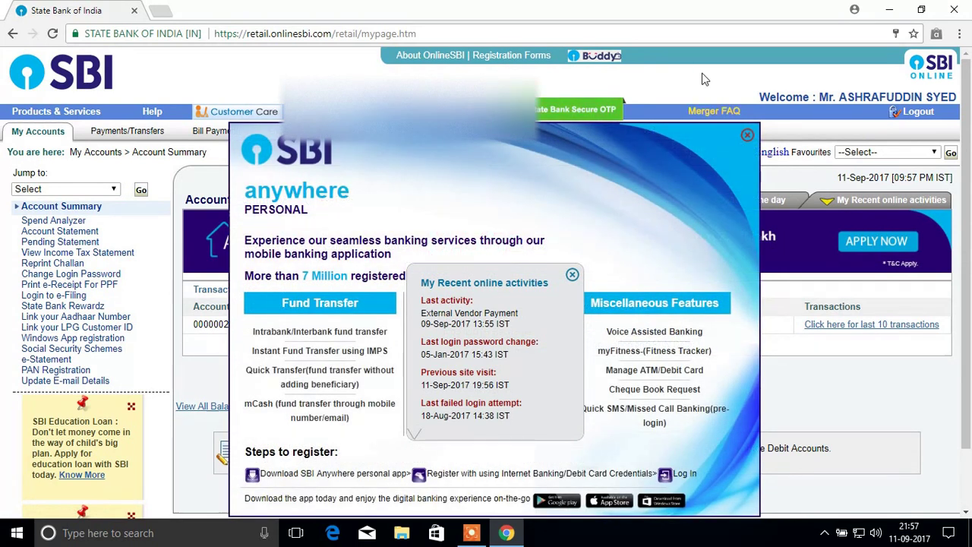
Dismiss the activity and promotion popups, choose Link your Aadhaar Number, and verify the profile password.
click(573, 276)
click(747, 134)
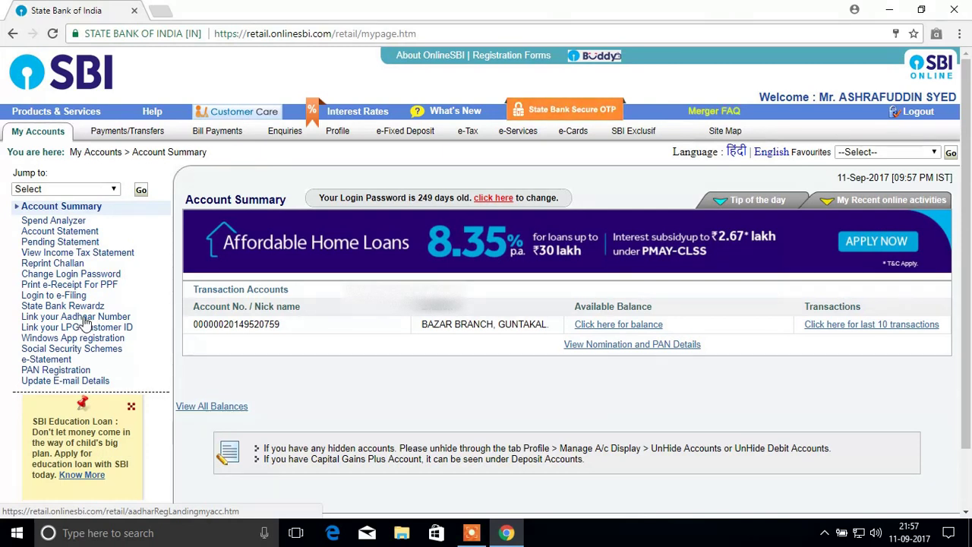
click(85, 321)
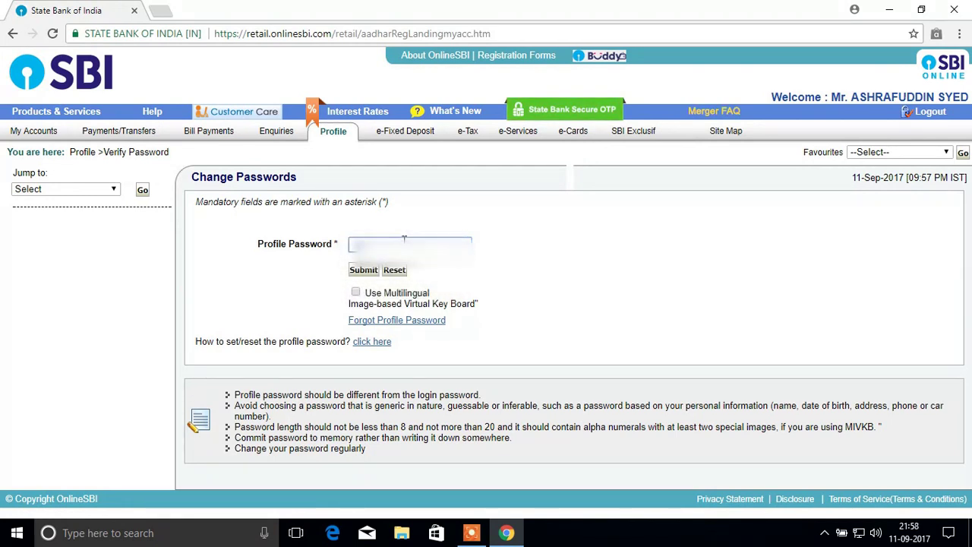
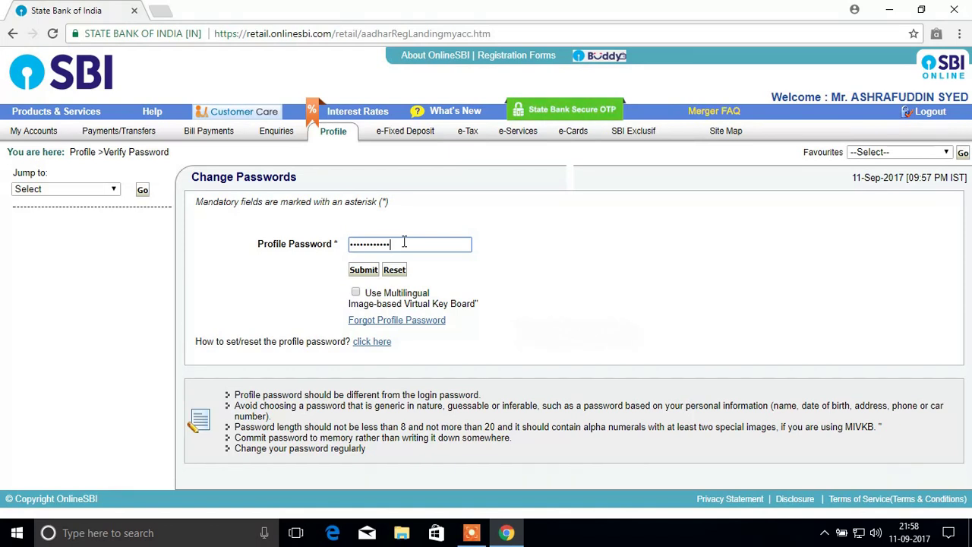
key(Return)
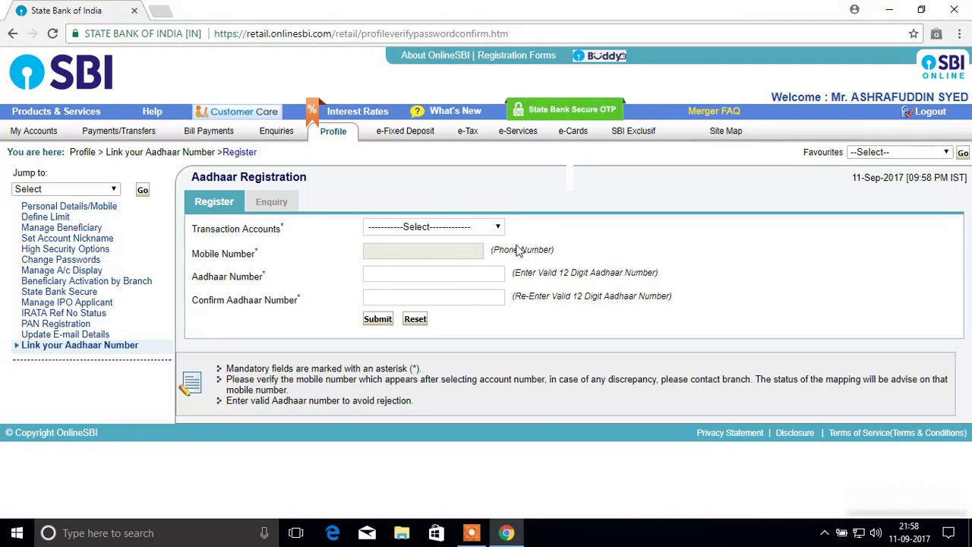
Select the transaction account to link so its masked mobile number fills in.
click(495, 227)
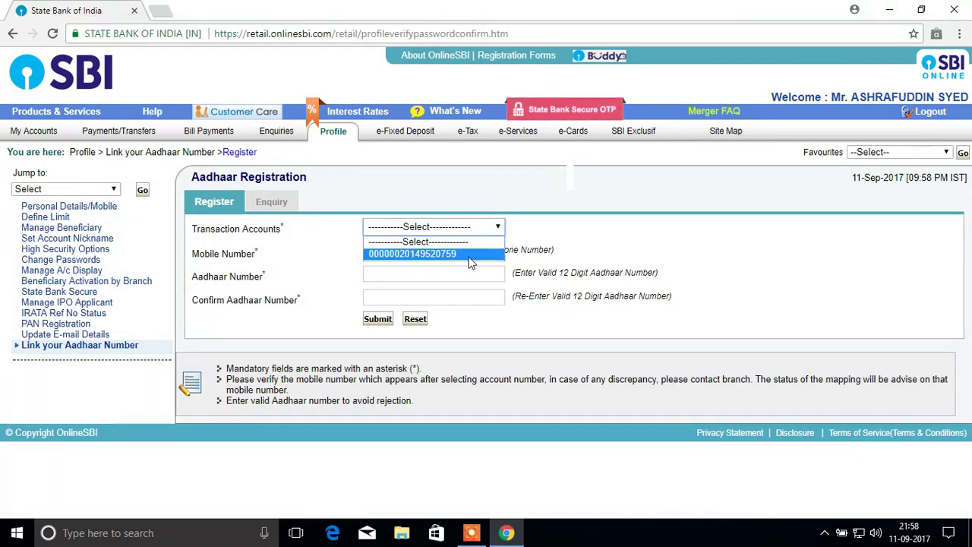
click(471, 254)
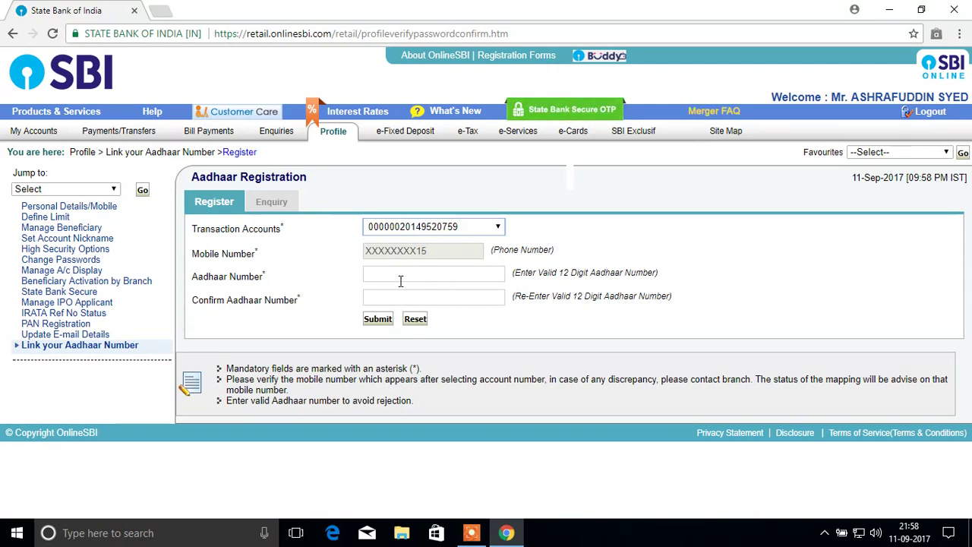
click(400, 280)
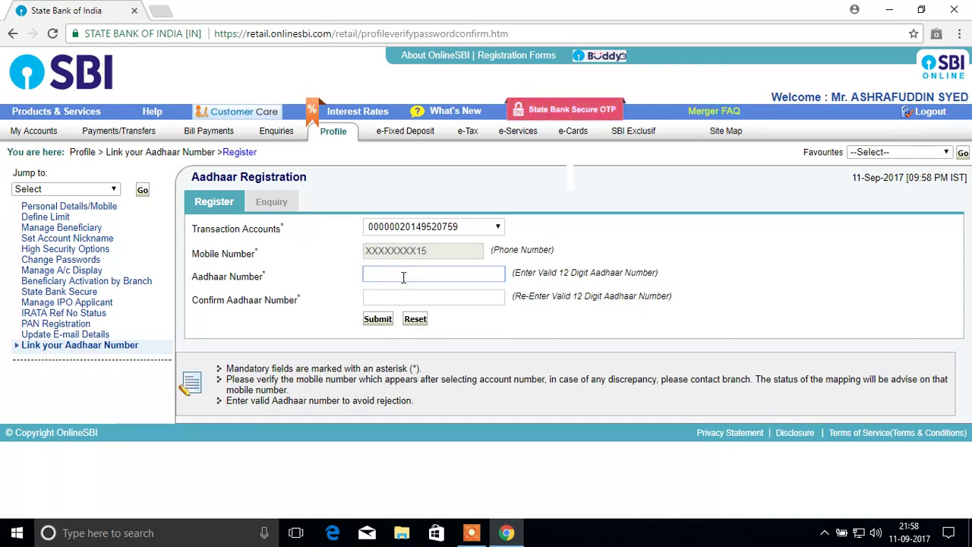
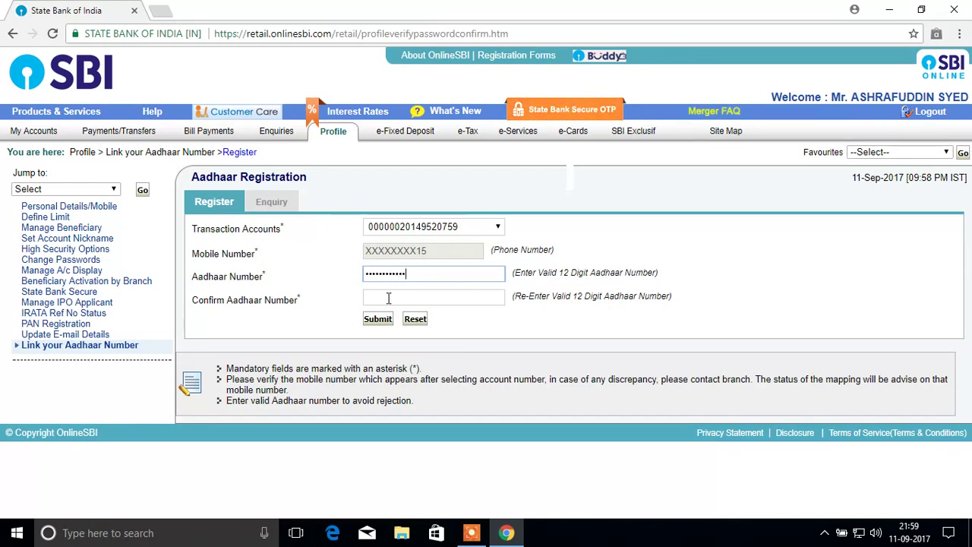
Enter the 12-digit Aadhaar number and repeat it in Confirm Aadhaar Number.
click(388, 297)
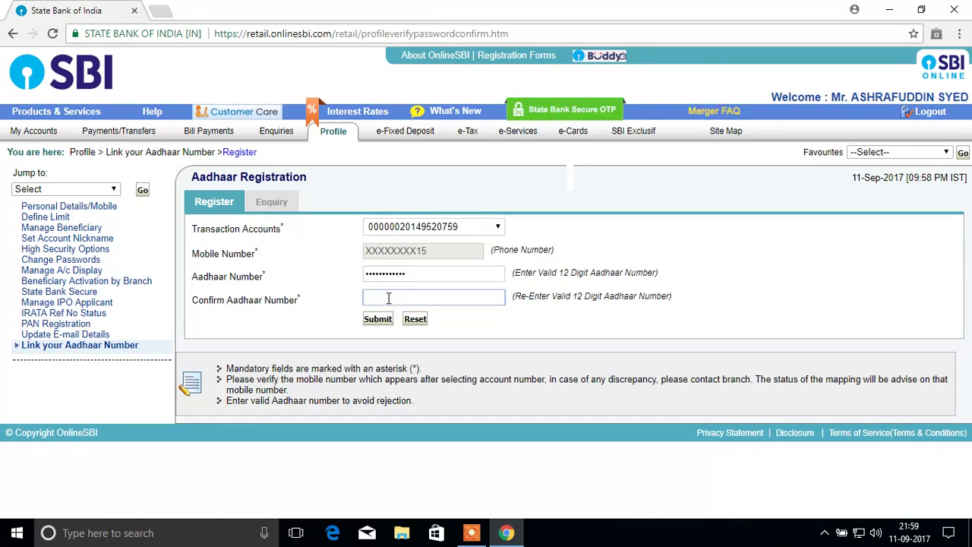
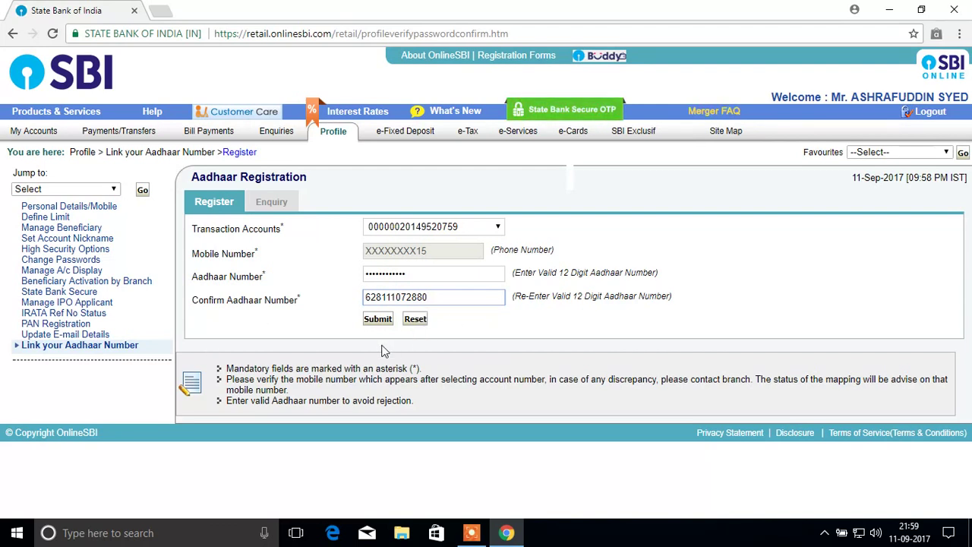
Submit the Aadhaar details and enter the one-time password received by SMS.
click(385, 324)
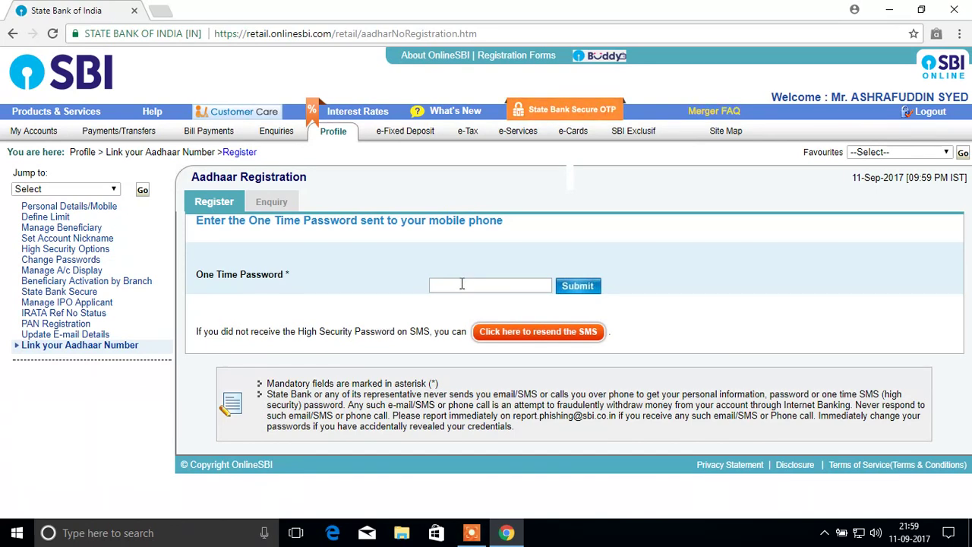
click(461, 284)
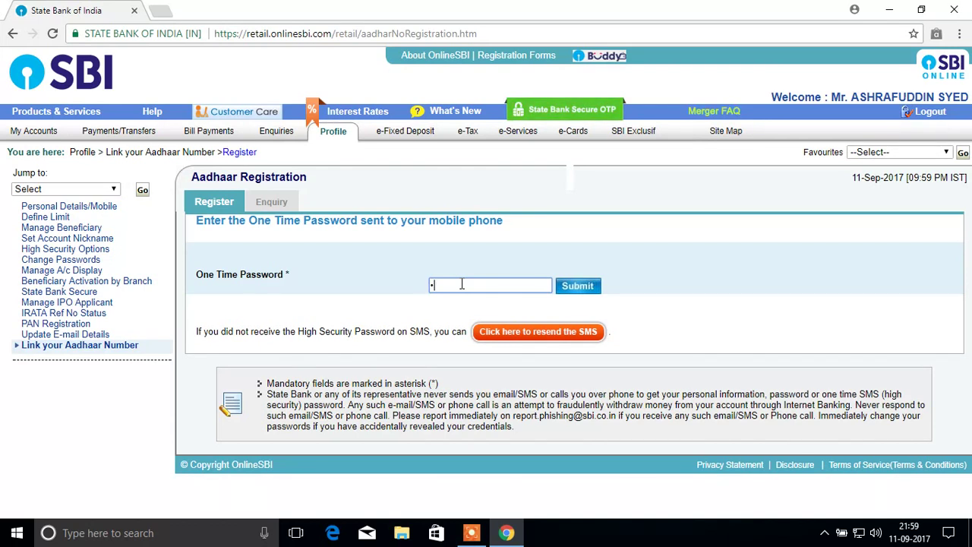
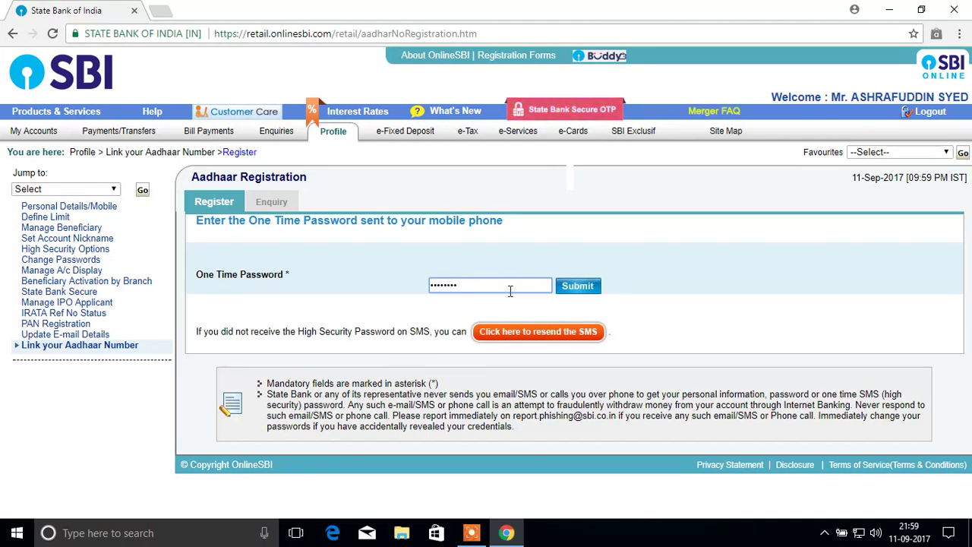
Submit the OTP to get the registration reference number, declining Chrome's password-save offer.
click(575, 288)
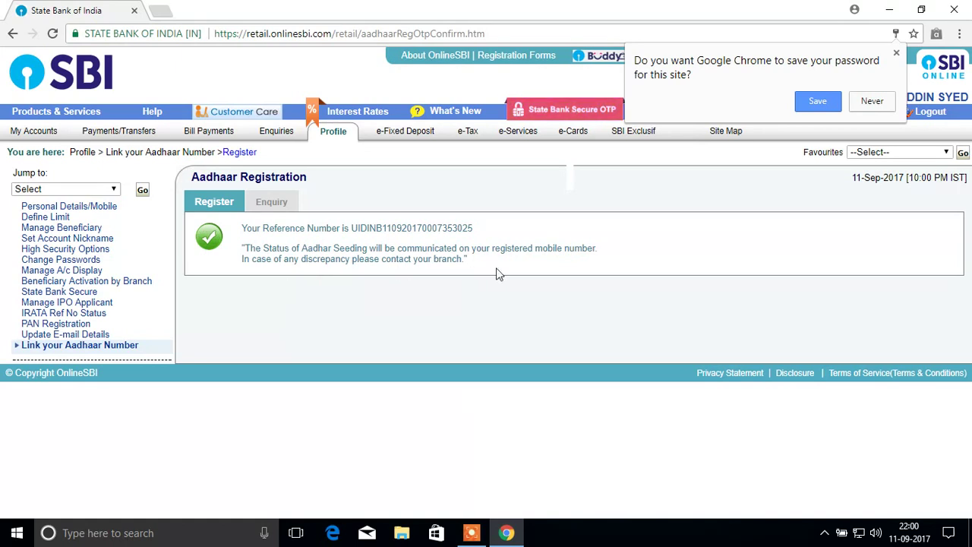
click(871, 101)
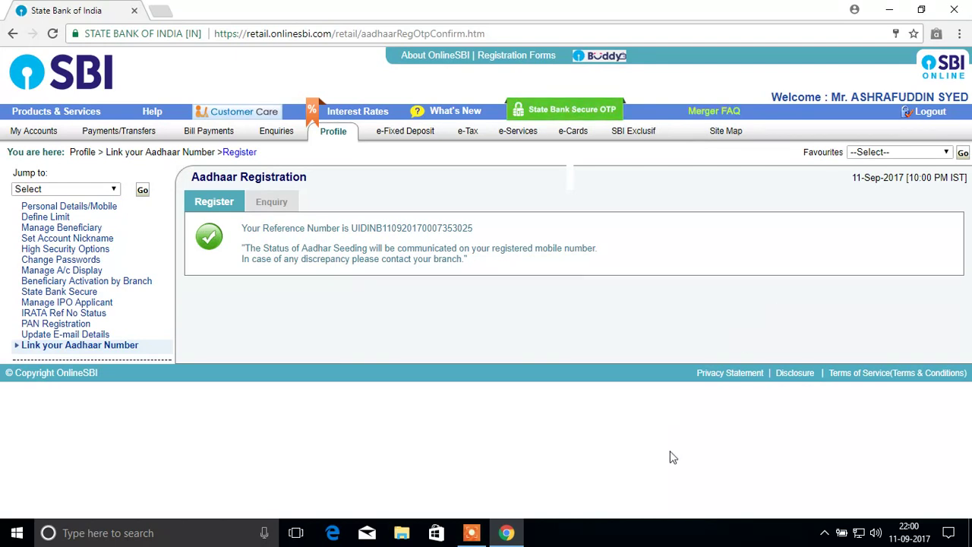
click(478, 535)
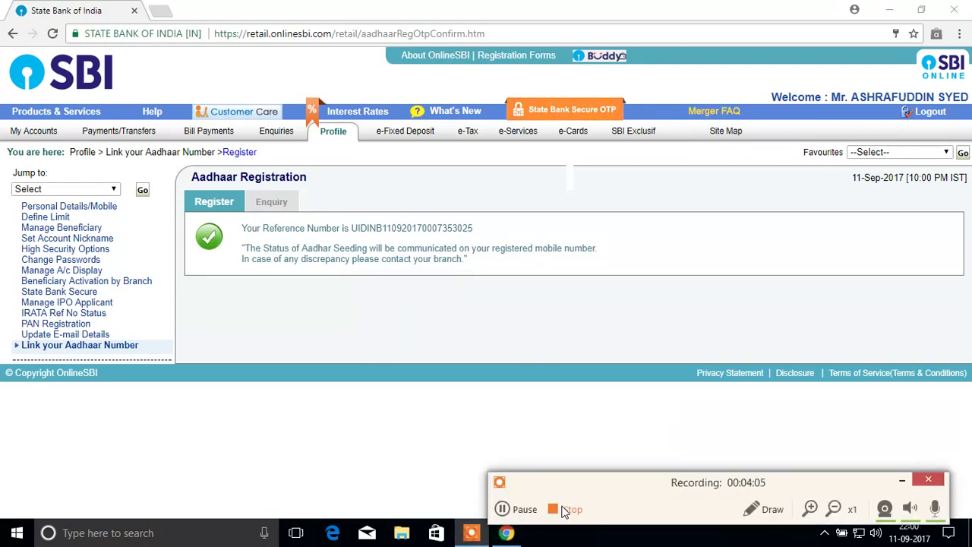